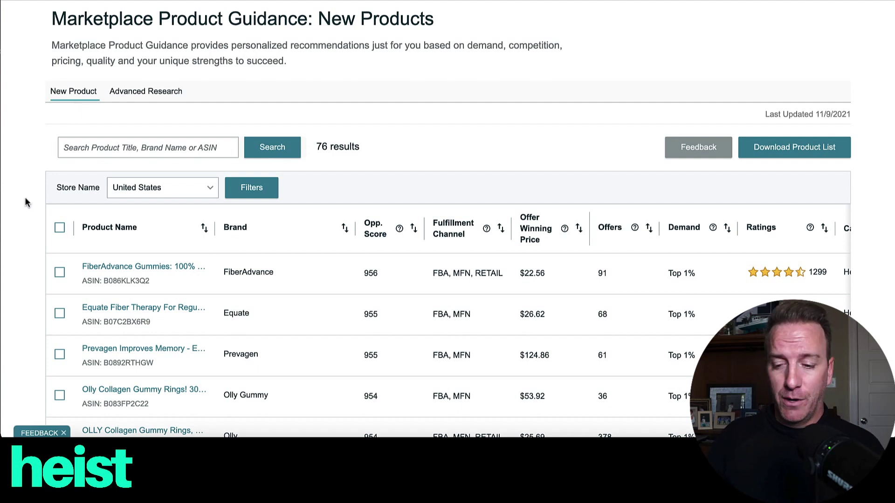
# Examine the New Products recommendation table's columns, from product name and opportunity score through offers, demand, ratings and item type keyword
pyautogui.scroll(-1, 26, 202)
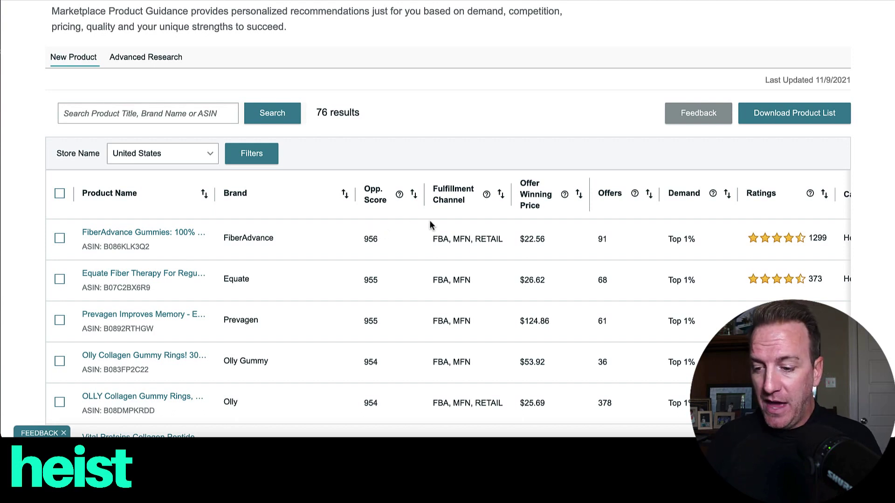
pyautogui.scroll(1, 459, 225)
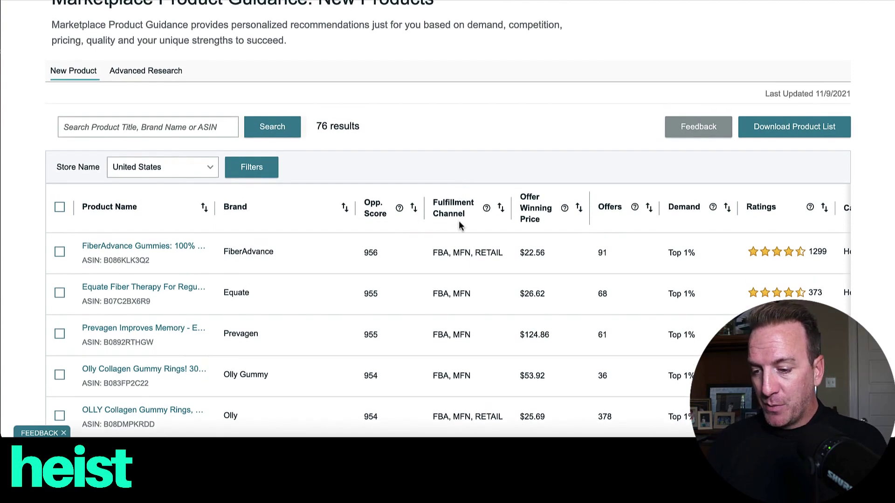
pyautogui.scroll(-1, 459, 220)
pyautogui.hscroll(1, 532, 211)
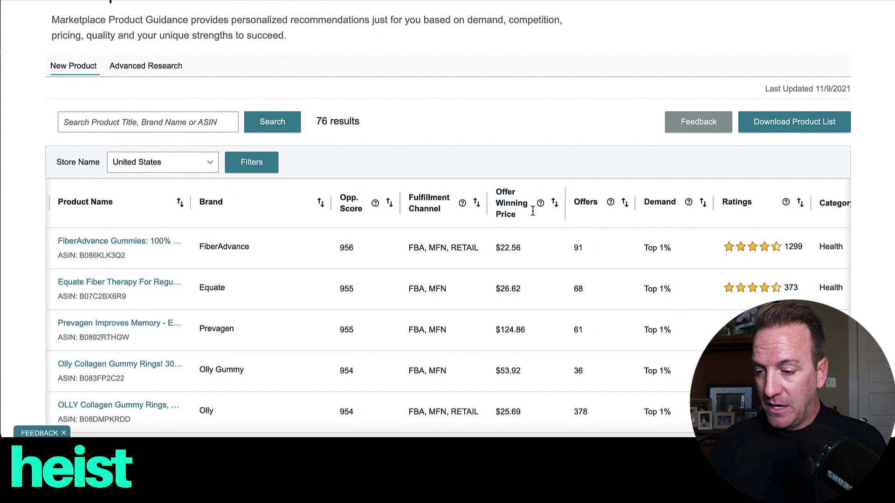
pyautogui.hscroll(3, 533, 211)
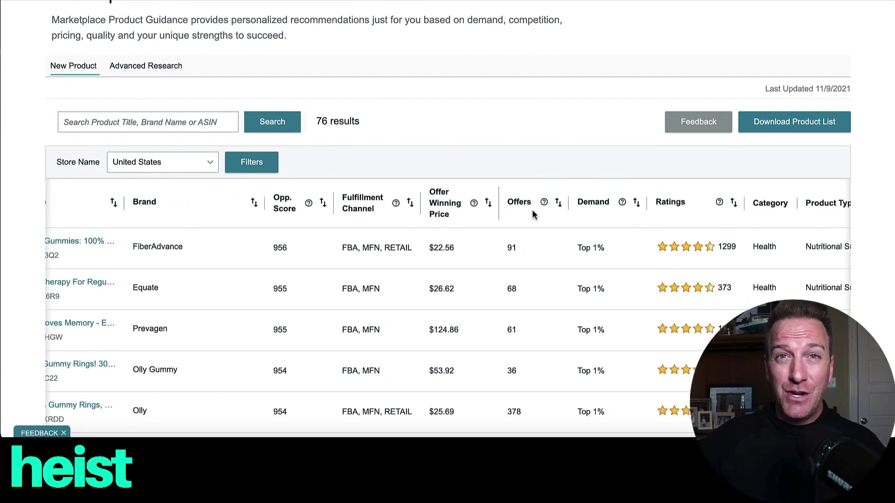
pyautogui.hscroll(1, 534, 214)
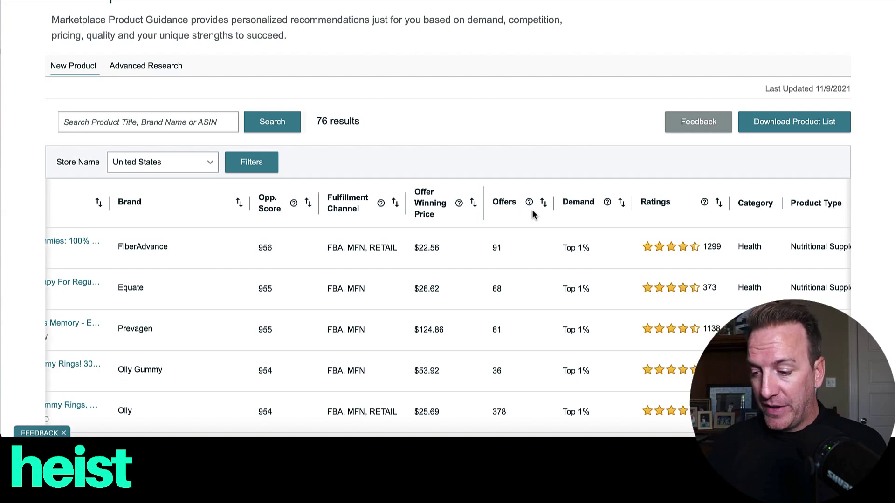
pyautogui.hscroll(3, 534, 214)
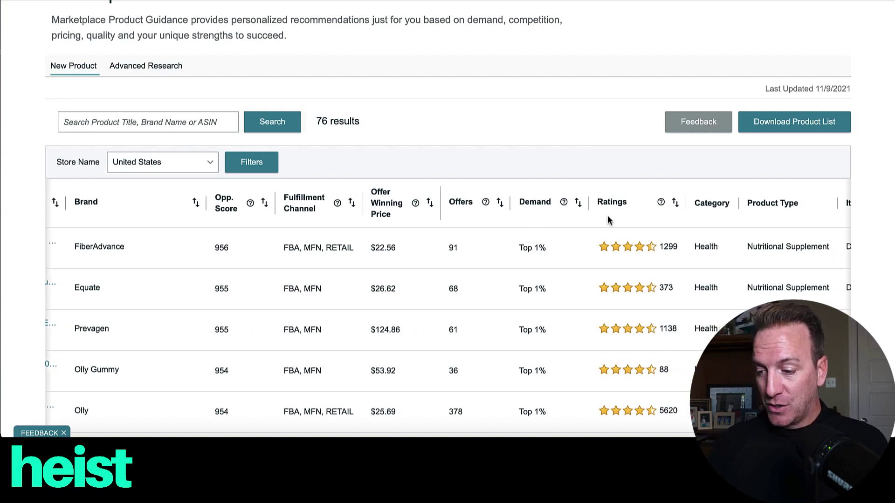
pyautogui.hscroll(12, 608, 217)
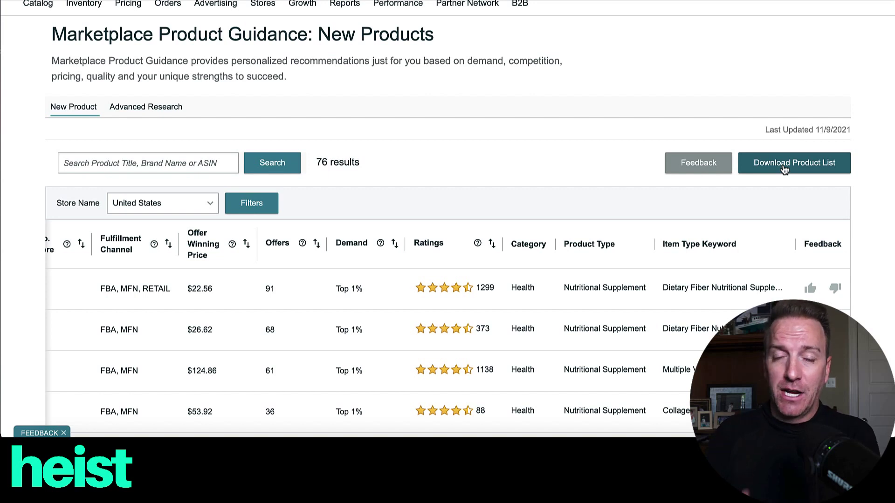
pyautogui.hscroll(-10, 328, 294)
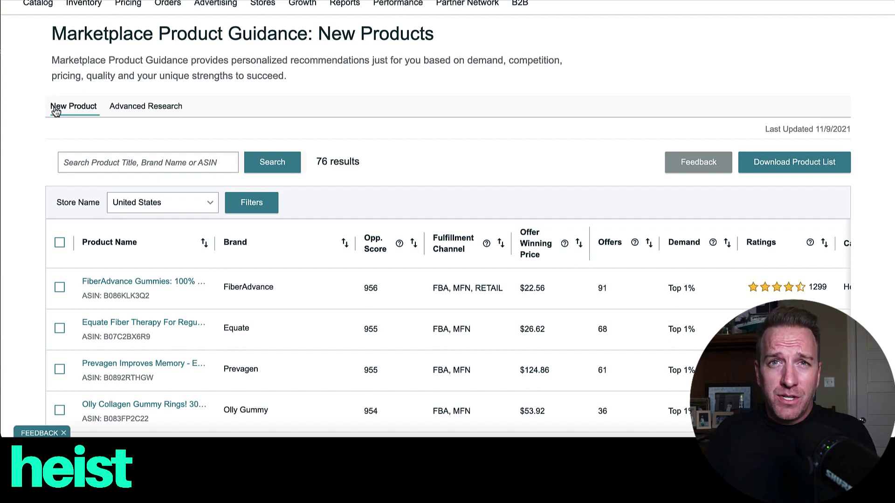
# Open the Amazon listing of the recommended FiberAdvance Gummies product to check it, and return to the recommendations
pyautogui.scroll(-2, 105, 201)
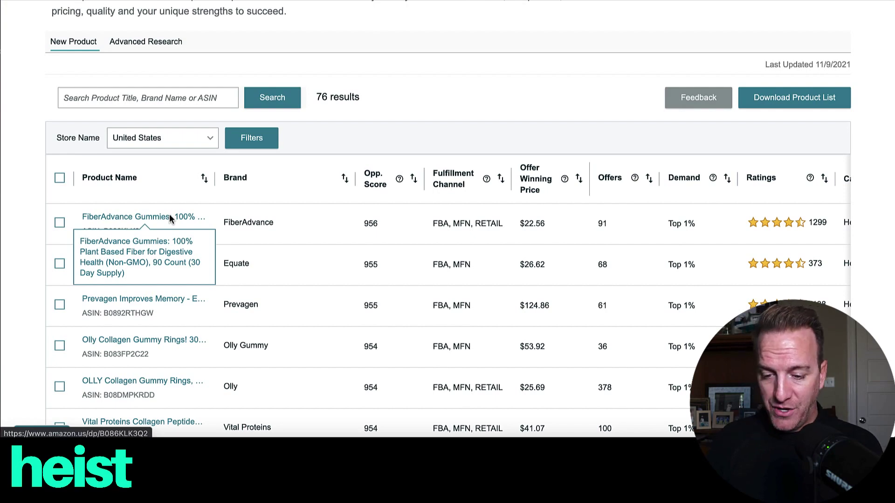
pyautogui.click(158, 247)
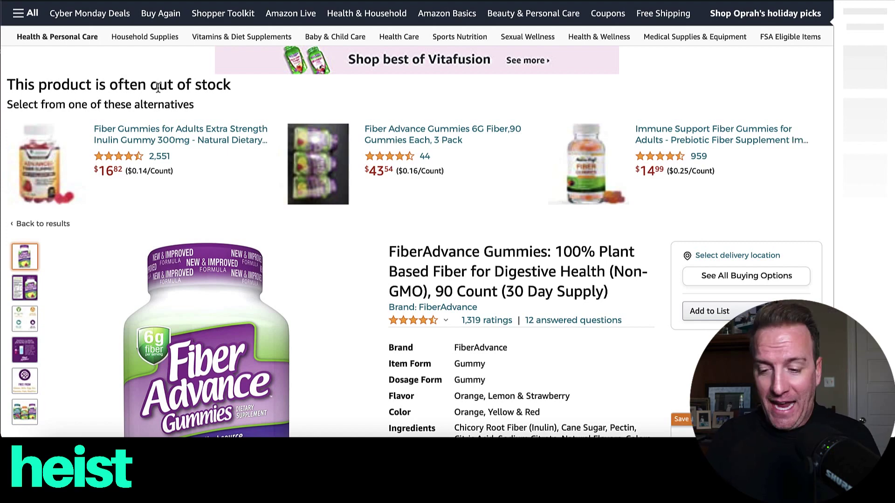
pyautogui.scroll(-4, 261, 256)
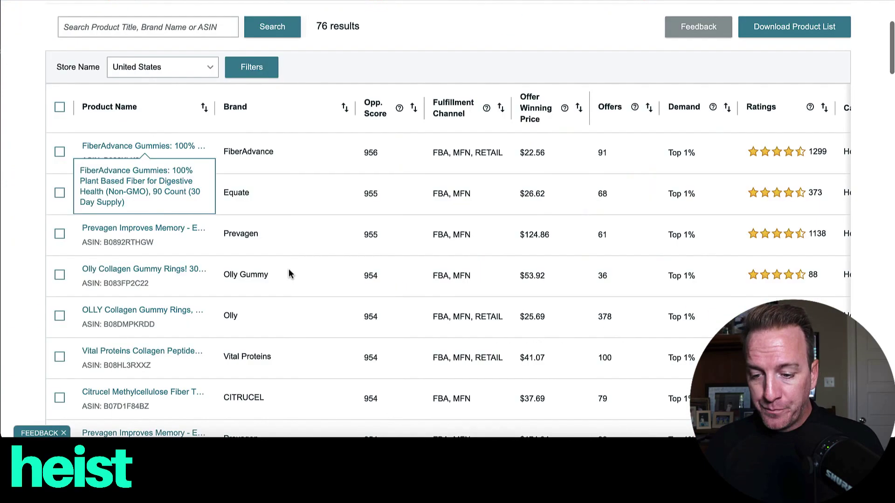
# Look through the recommended products and their brands, opportunity scores, prices and offers far down the list
pyautogui.scroll(-1, 289, 274)
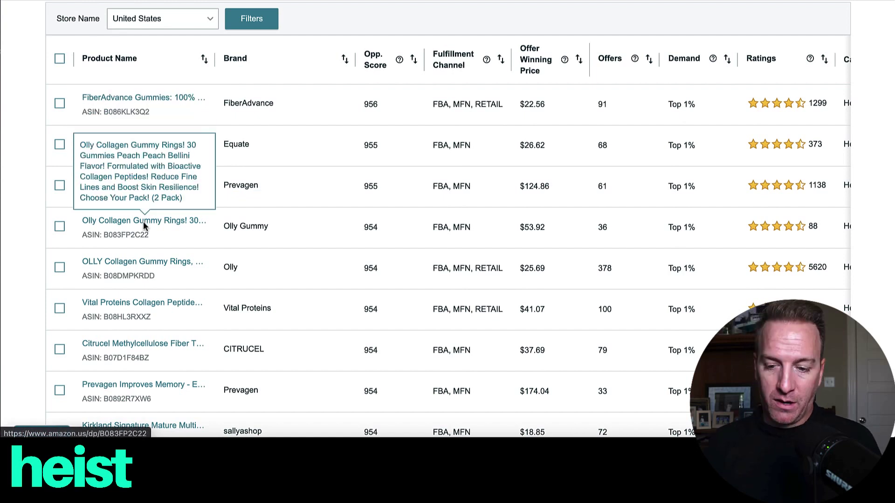
pyautogui.scroll(-3, 143, 221)
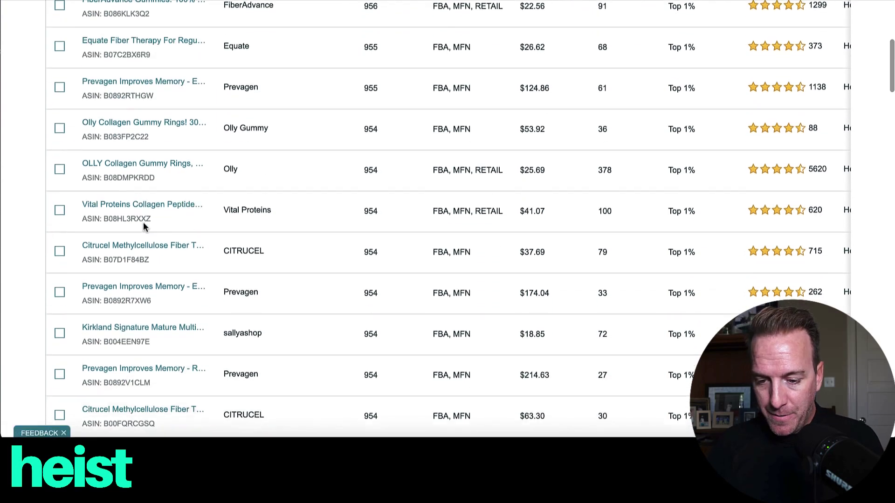
pyautogui.scroll(-1, 144, 222)
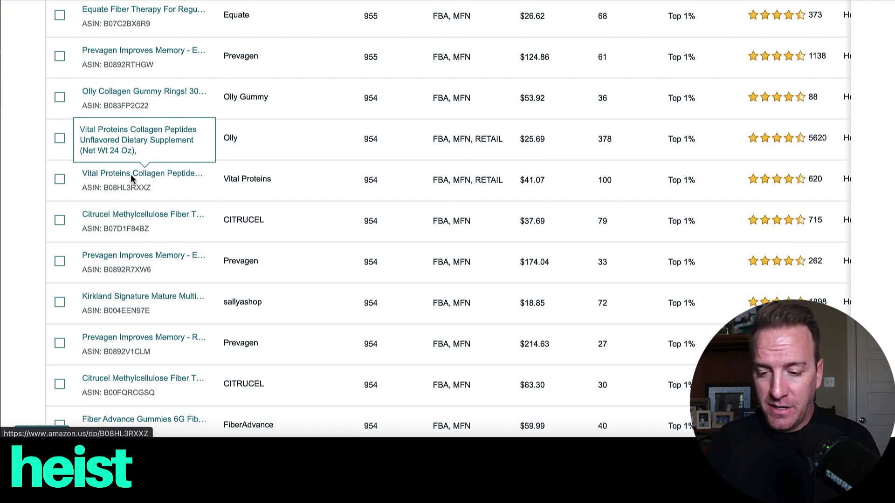
pyautogui.scroll(-1, 130, 175)
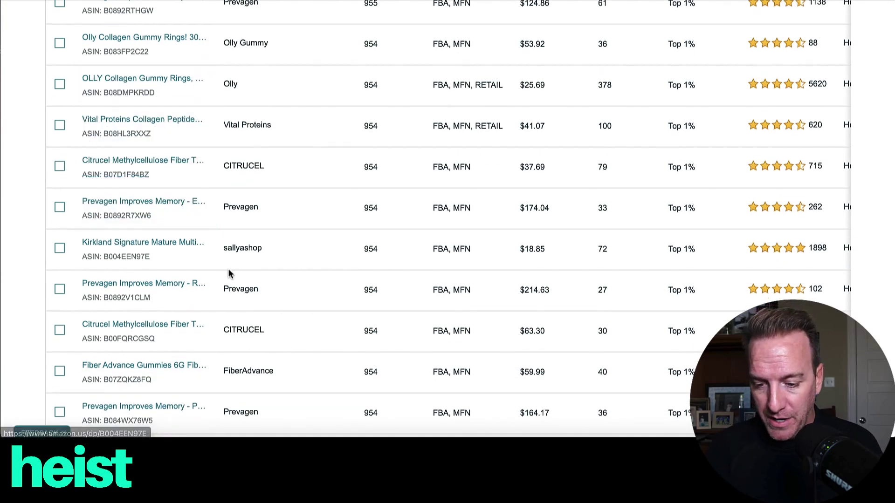
pyautogui.scroll(-5, 228, 274)
pyautogui.scroll(-5, 229, 273)
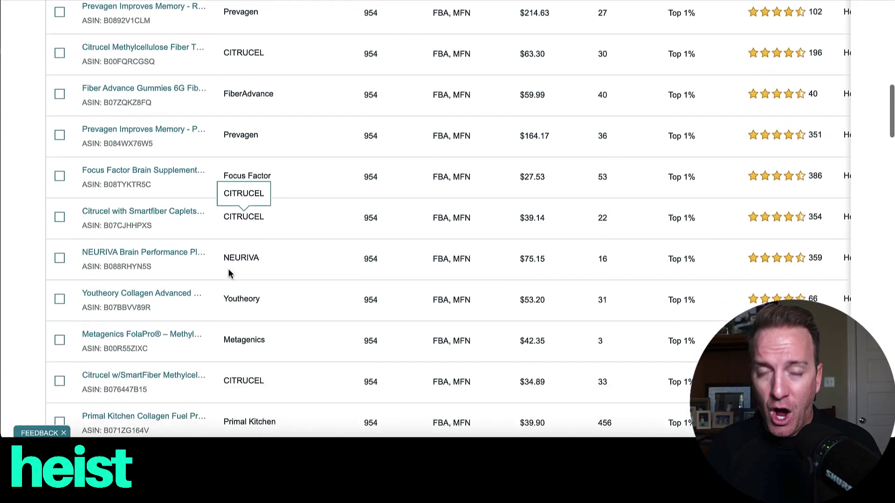
pyautogui.scroll(-6, 228, 274)
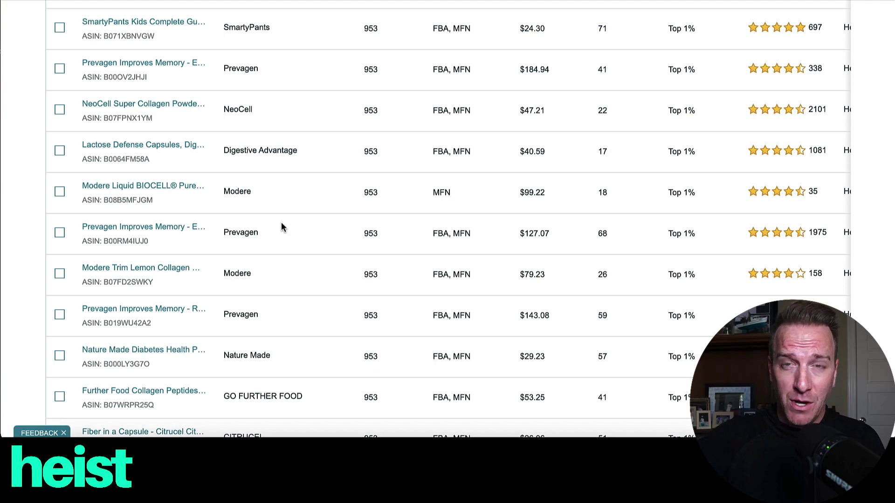
pyautogui.scroll(-8, 281, 223)
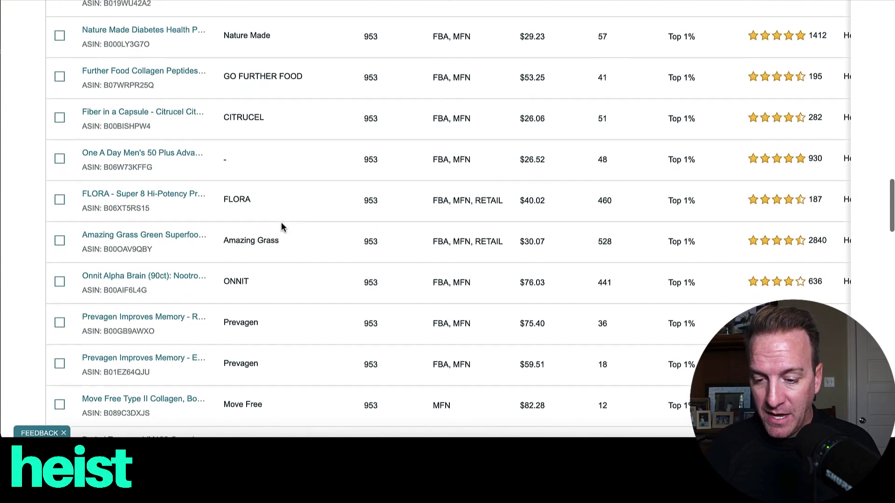
pyautogui.scroll(-6, 281, 221)
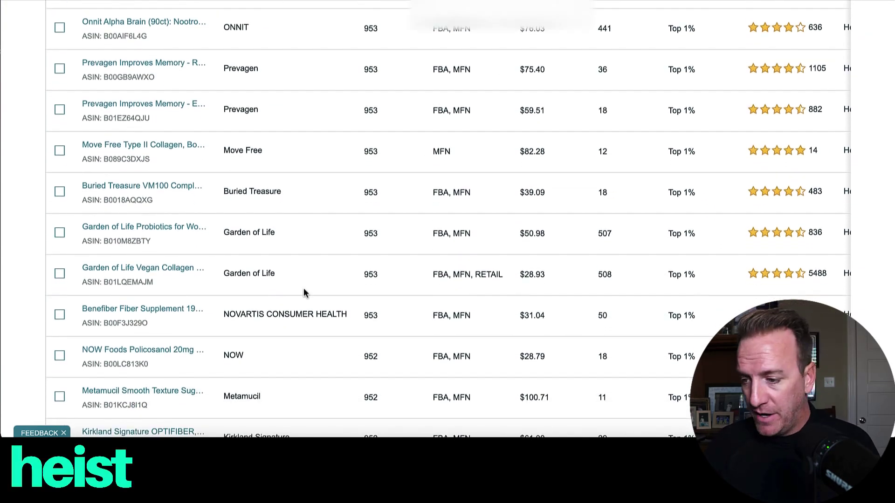
# Download the product list of the New Products recommendations for the United States store
pyautogui.scroll(10, 304, 293)
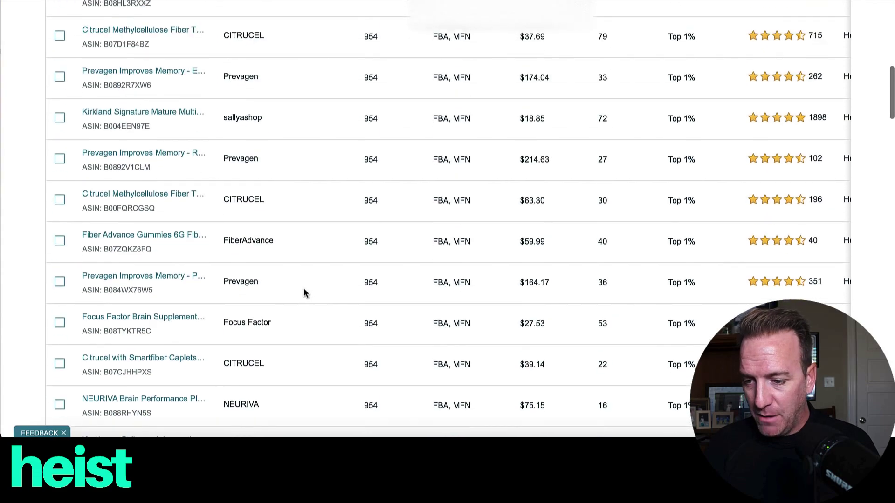
pyautogui.scroll(10, 304, 287)
pyautogui.hscroll(3, 438, 268)
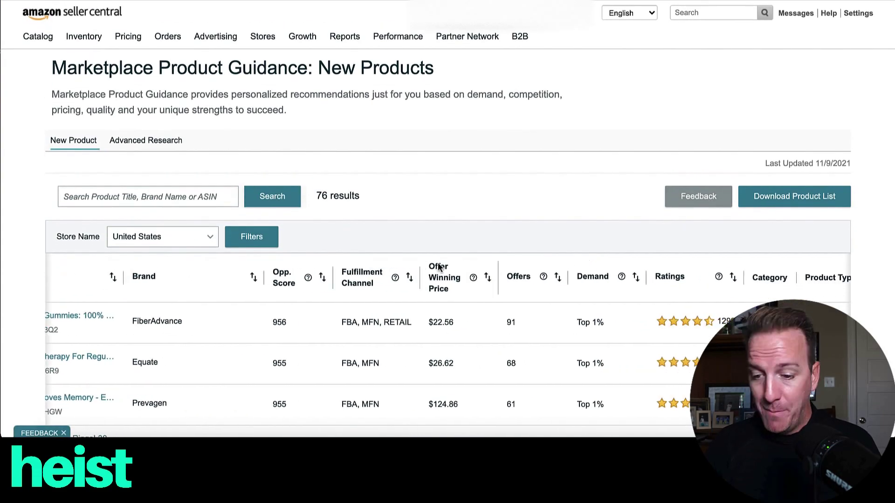
pyautogui.hscroll(1, 439, 266)
pyautogui.click(789, 201)
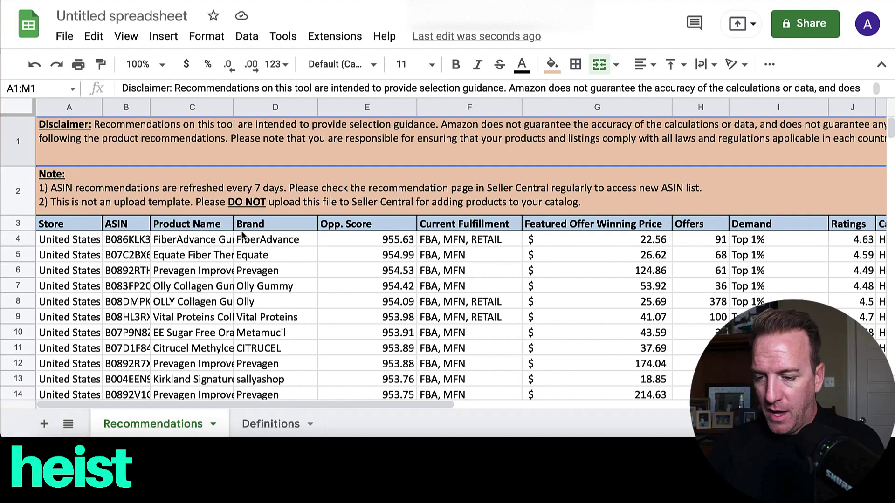
# Review the downloaded recommendations in the Google Sheets spreadsheet, from the opportunity score across to the Browse Node column
pyautogui.hscroll(5, 241, 235)
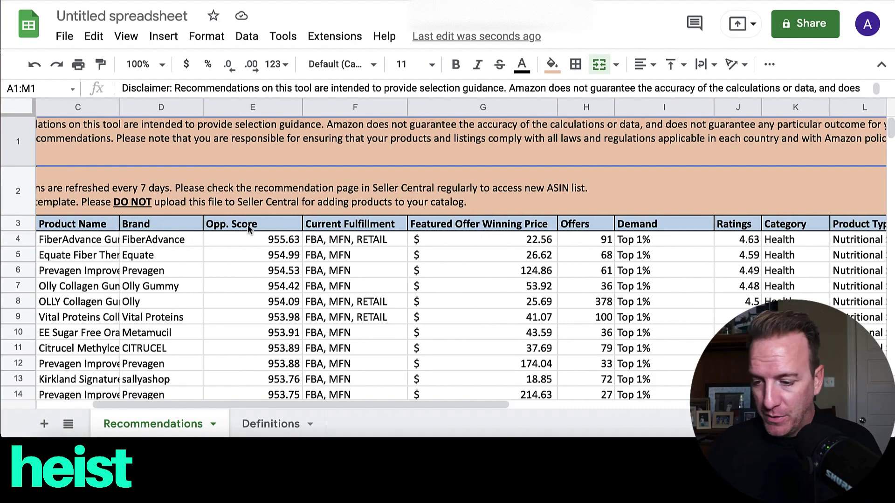
pyautogui.hscroll(3, 481, 224)
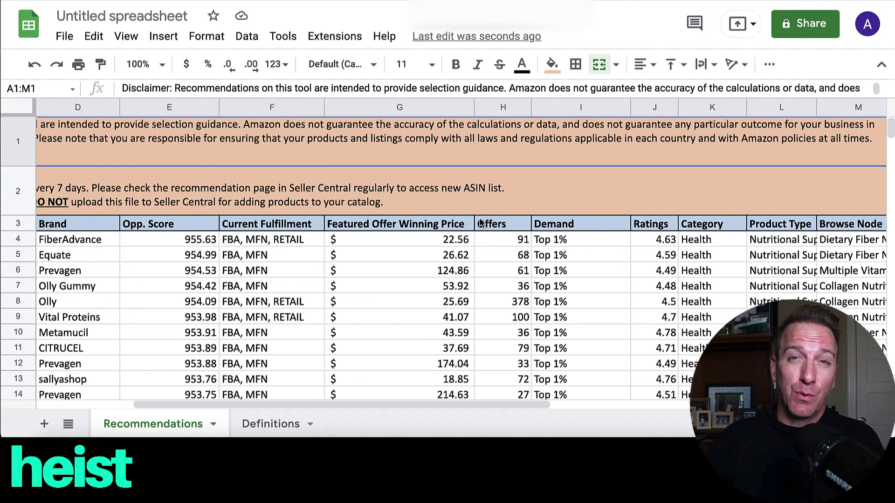
pyautogui.click(572, 275)
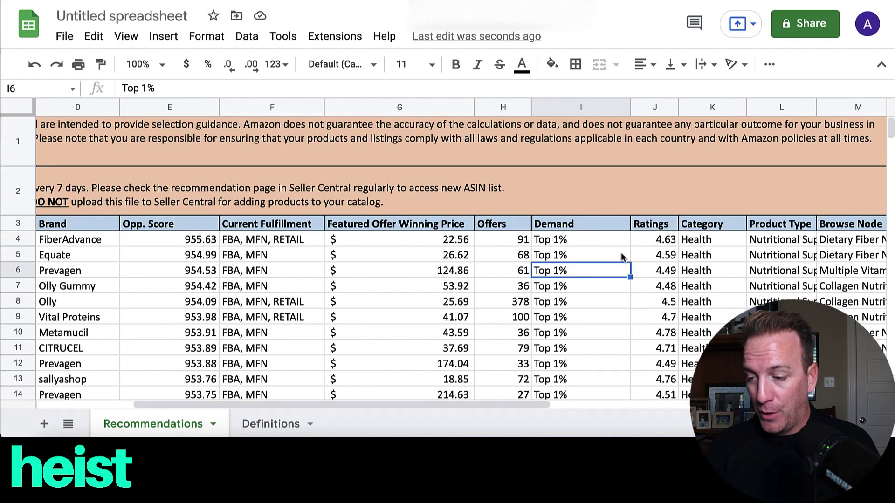
pyautogui.hscroll(5, 621, 253)
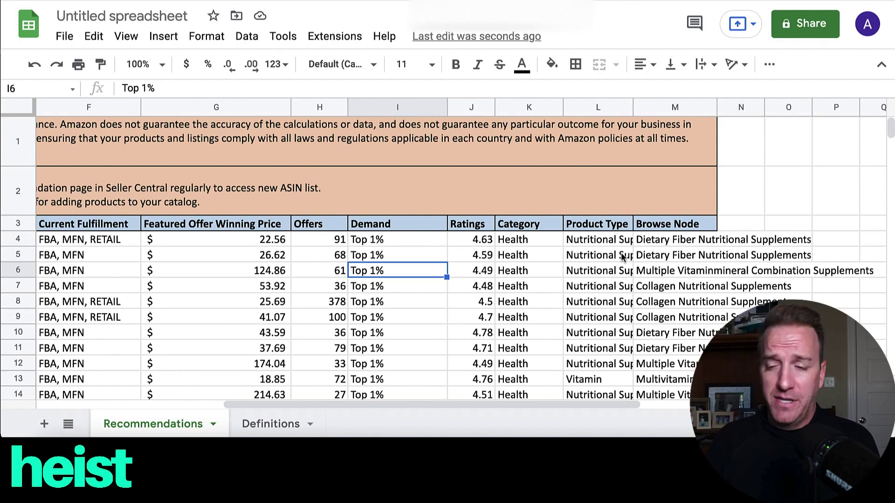
# Switch back to Amazon Seller Central and select the Health category and Nutritional Supplement product type as filters for the recommendations
pyautogui.hotkey('ctrl', 'tab')
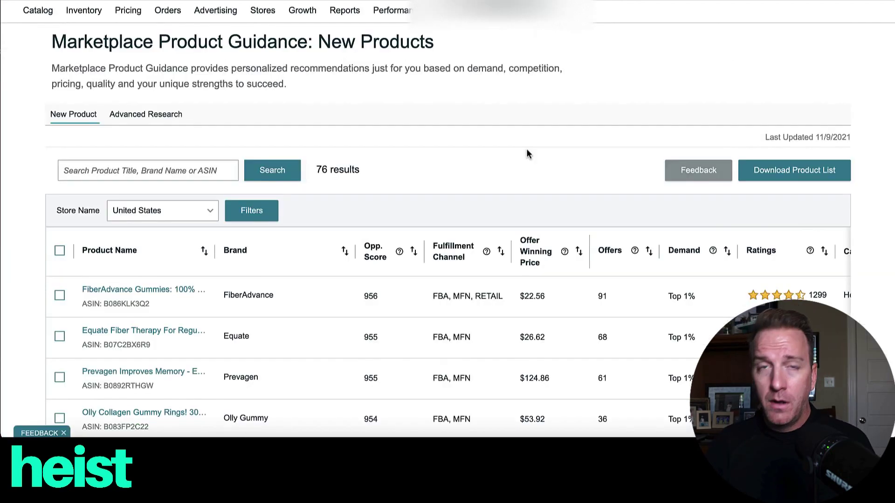
pyautogui.click(242, 219)
pyautogui.scroll(-3, 160, 260)
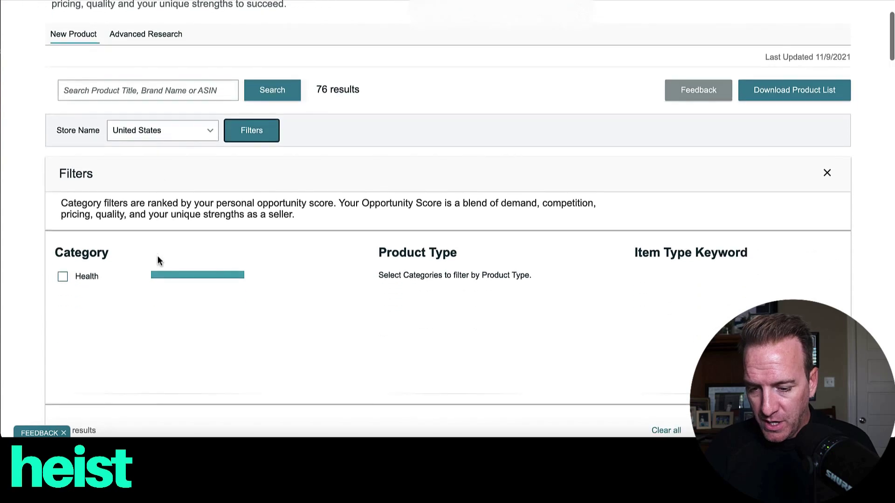
pyautogui.click(63, 276)
pyautogui.scroll(-1, 48, 236)
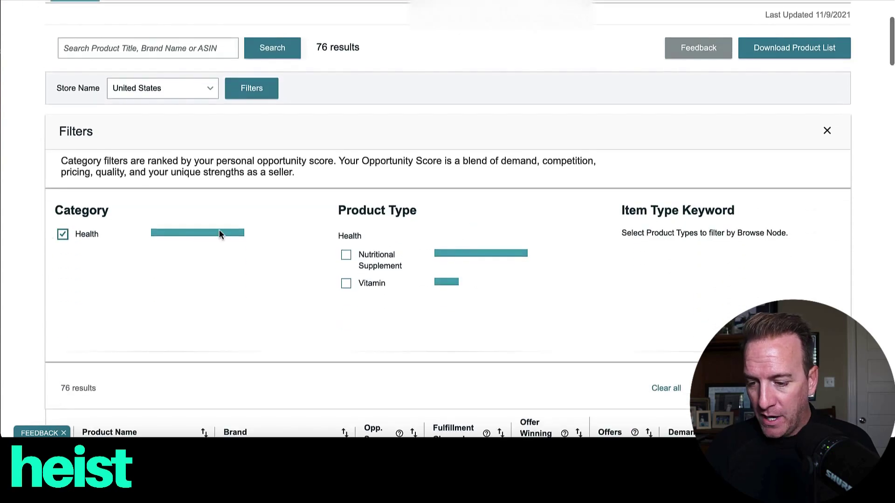
pyautogui.click(346, 257)
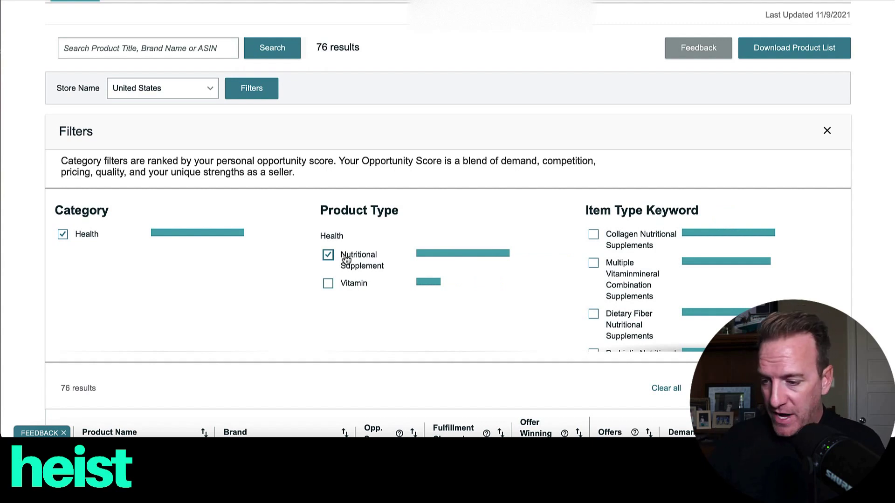
# Add the item type keyword Probiotic Nutritional Supplements to the filters and apply them to the recommendations
pyautogui.scroll(-2, 655, 211)
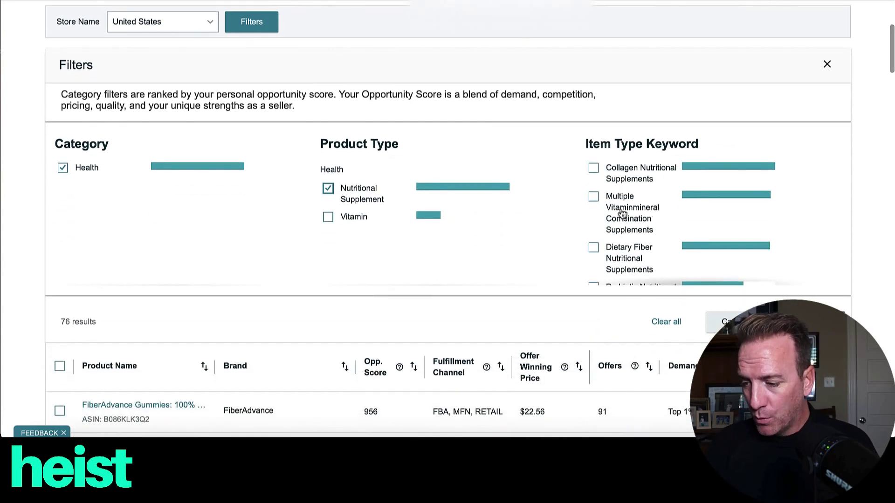
pyautogui.scroll(-1, 621, 209)
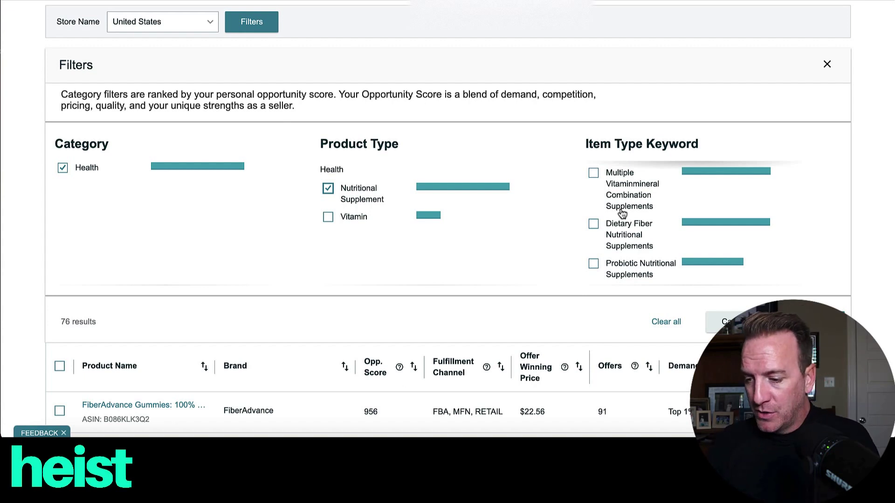
pyautogui.scroll(-1, 598, 244)
pyautogui.click(594, 235)
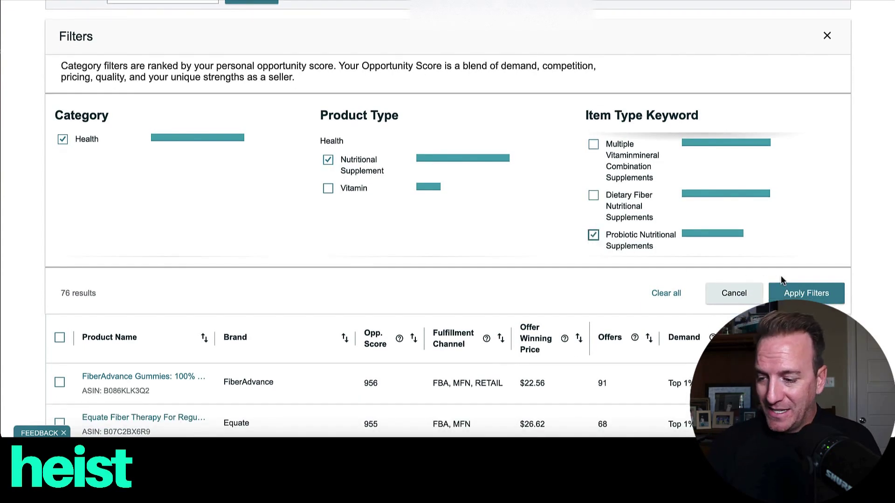
pyautogui.click(806, 292)
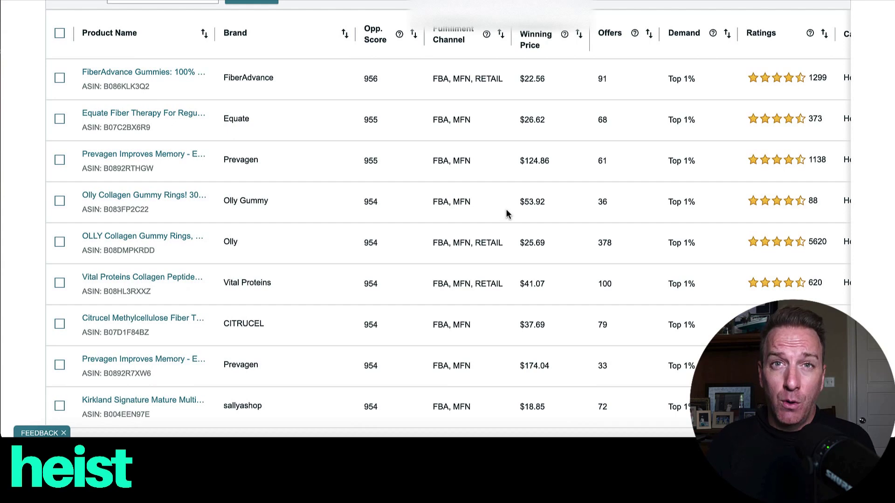
pyautogui.scroll(-1, 256, 198)
pyautogui.scroll(-10, 256, 199)
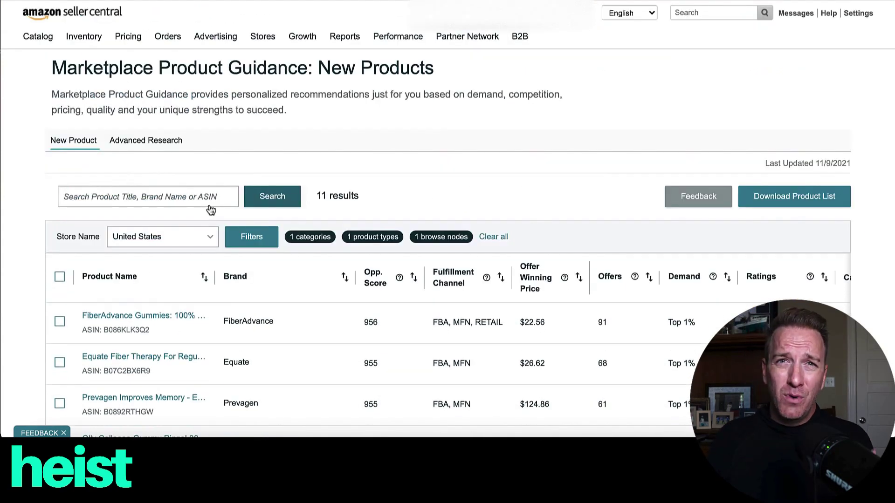
# Open Advanced Research and select the Sporting Goods product type and Billiard Cue Sticks item type keyword within the Sports category
pyautogui.click(210, 203)
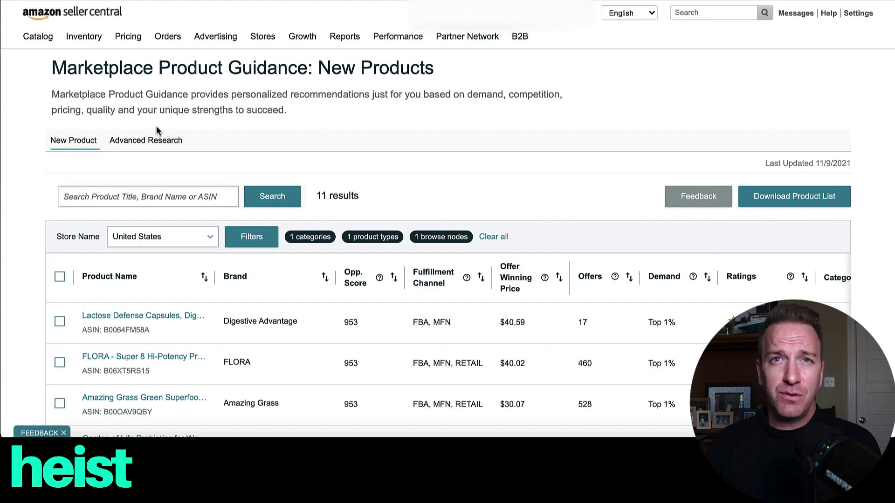
pyautogui.click(133, 136)
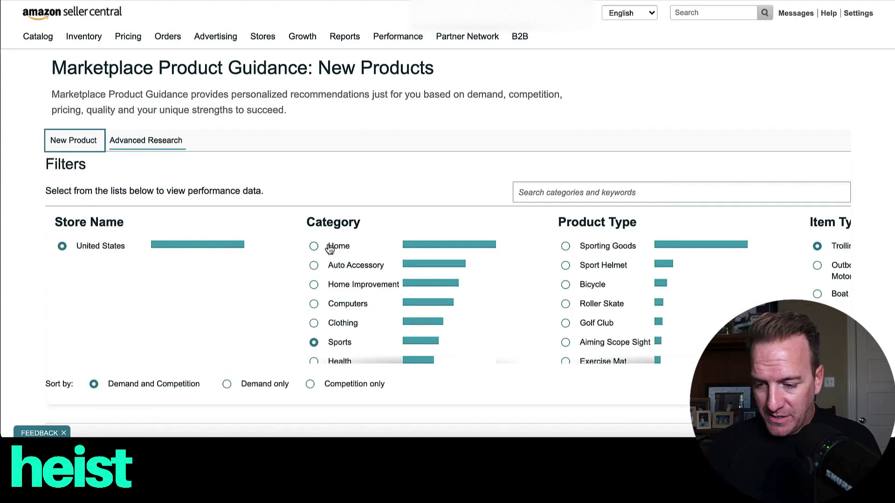
pyautogui.click(566, 247)
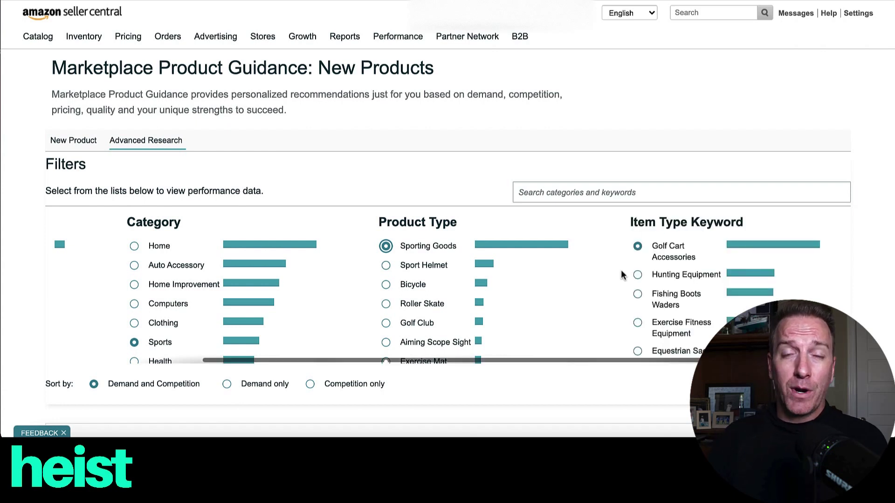
pyautogui.scroll(-1, 674, 263)
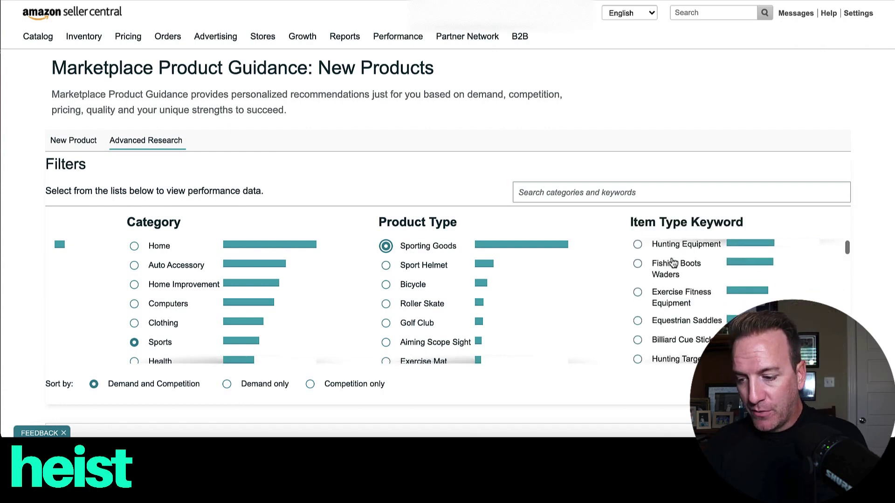
pyautogui.scroll(-1, 656, 272)
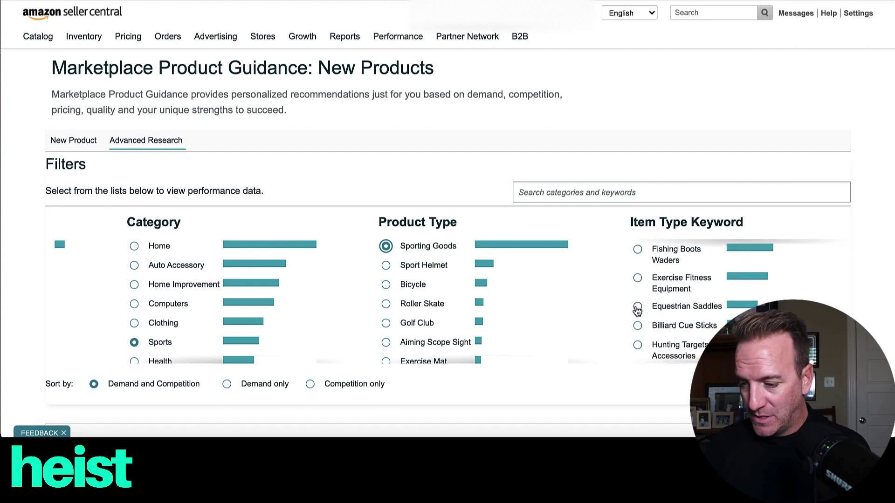
pyautogui.click(637, 326)
# Examine the Billiard Cue Sticks demand, offer and selection metrics, along with the price and material features
pyautogui.scroll(-1, 570, 319)
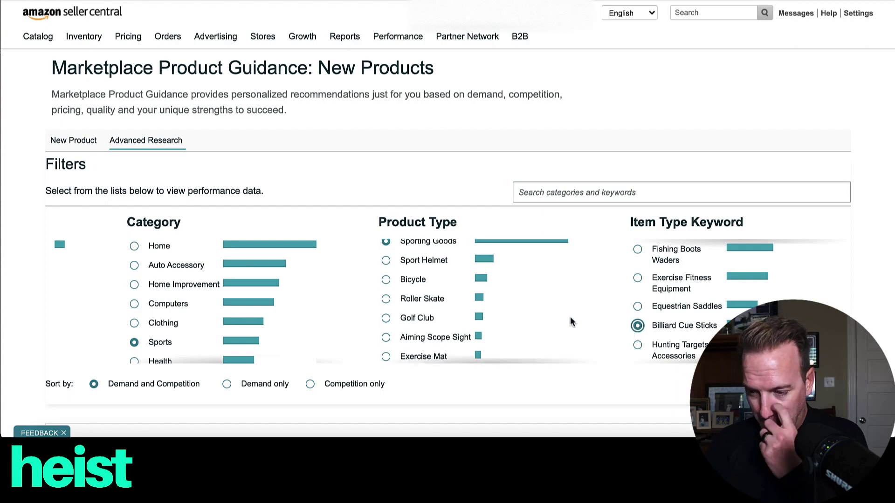
pyautogui.scroll(-2, 571, 321)
pyautogui.scroll(-6, 685, 386)
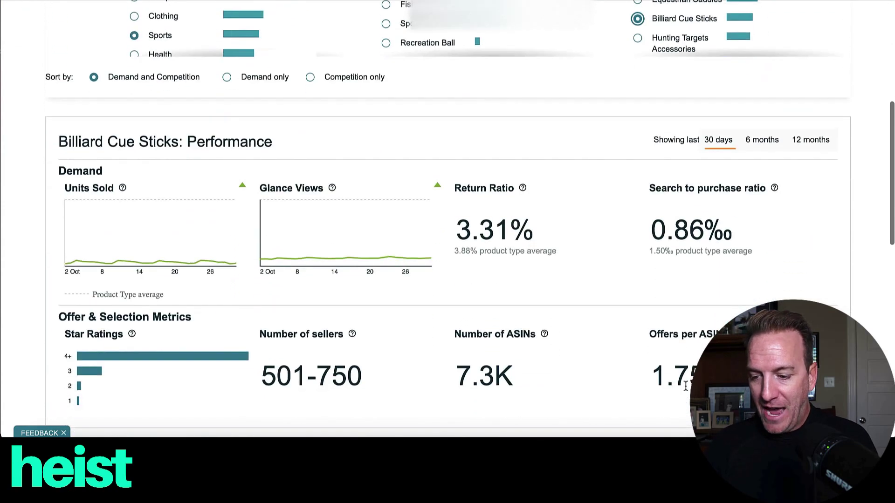
pyautogui.scroll(-2, 686, 385)
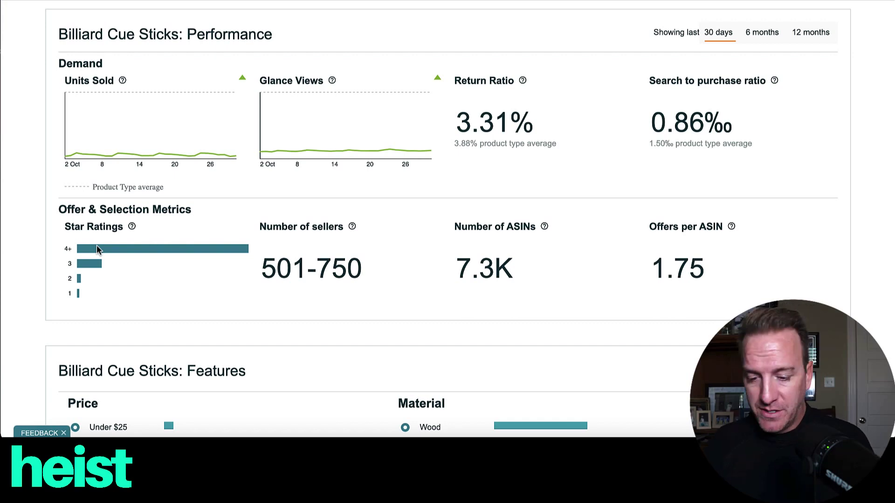
pyautogui.scroll(-5, 97, 245)
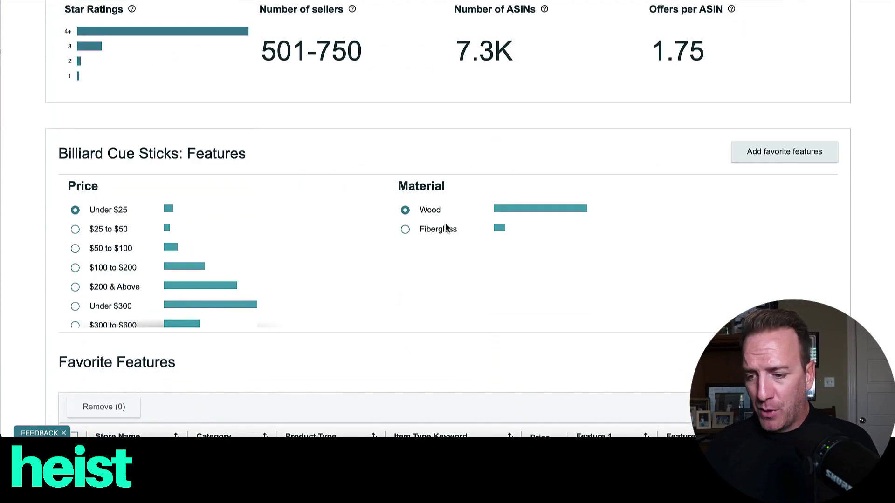
pyautogui.scroll(-2, 396, 228)
pyautogui.scroll(1, 396, 226)
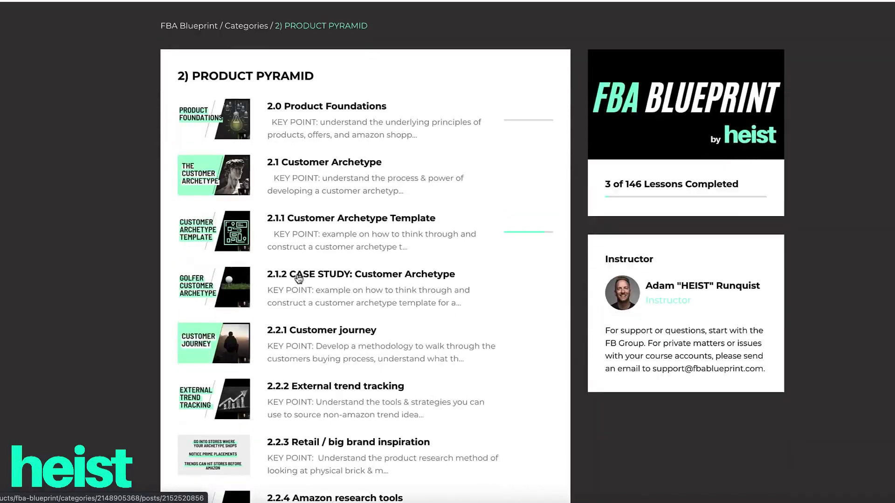
# Look through the Product Pyramid lessons in FBA Blueprint and the Guru document on the quarterly financial planning process
pyautogui.scroll(-4, 299, 275)
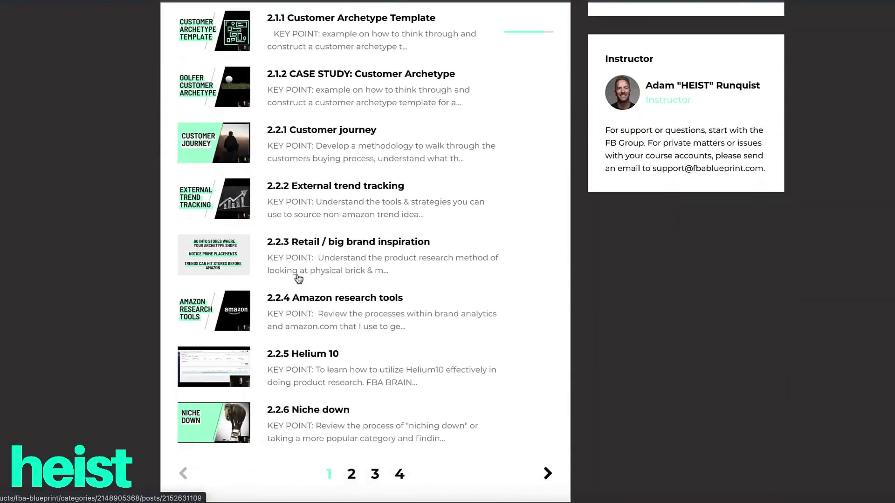
pyautogui.scroll(-3, 298, 278)
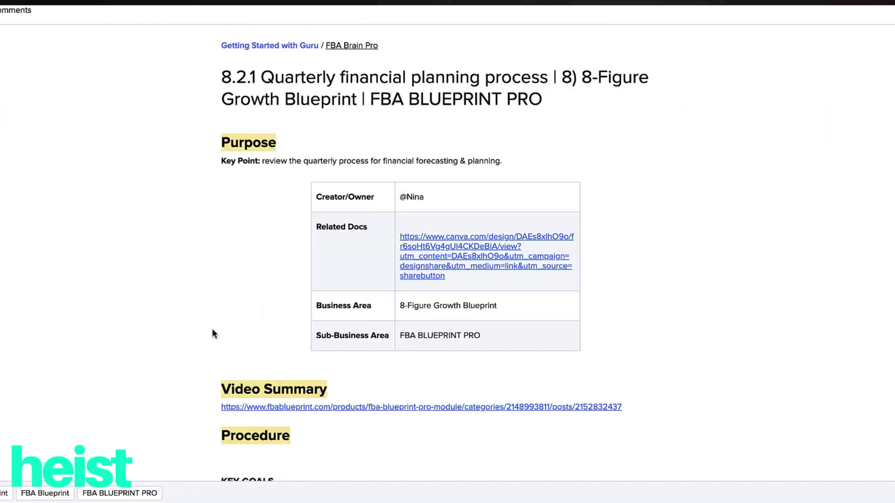
pyautogui.scroll(-10, 212, 329)
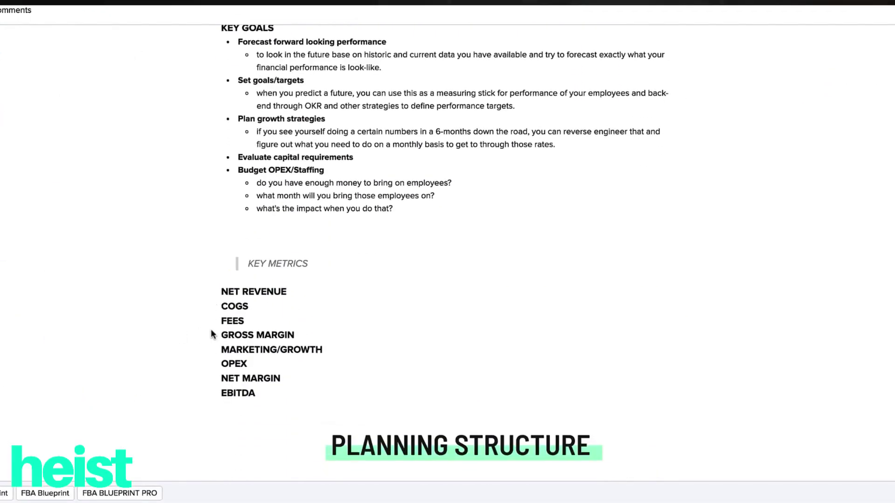
pyautogui.scroll(-3, 211, 332)
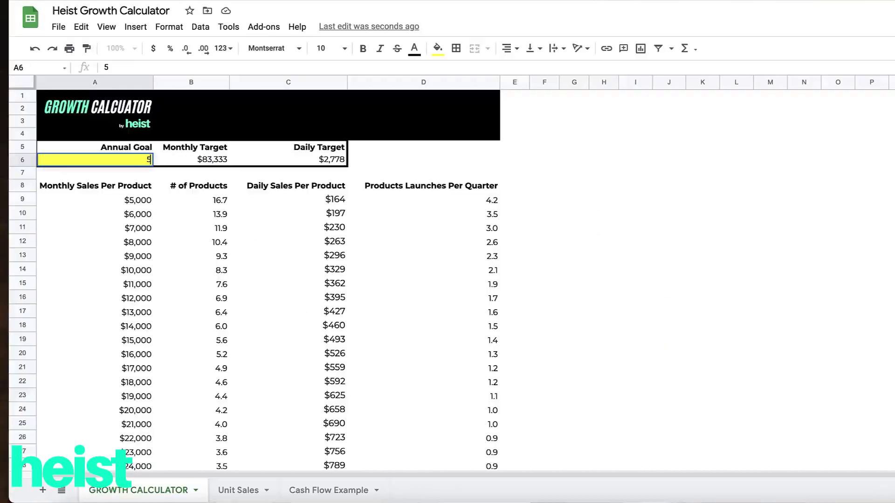
# Set the annual goal in the Heist Growth Calculator to 5000000 and look over the SKU metrics in the Metrix Dashboard
pyautogui.write('5000000')
pyautogui.press('Return')
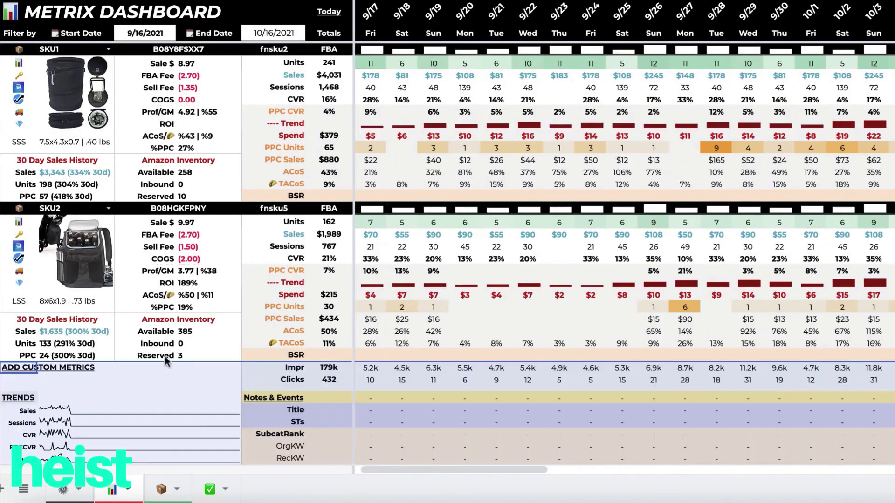
pyautogui.scroll(-3, 187, 354)
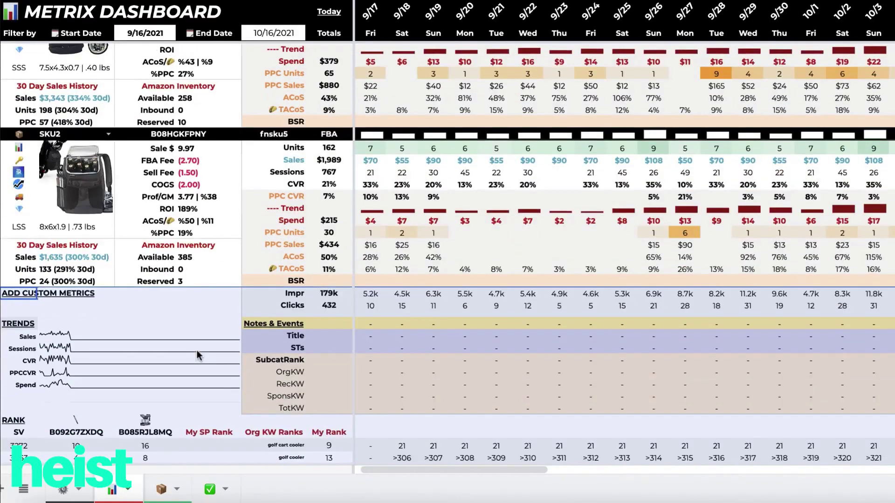